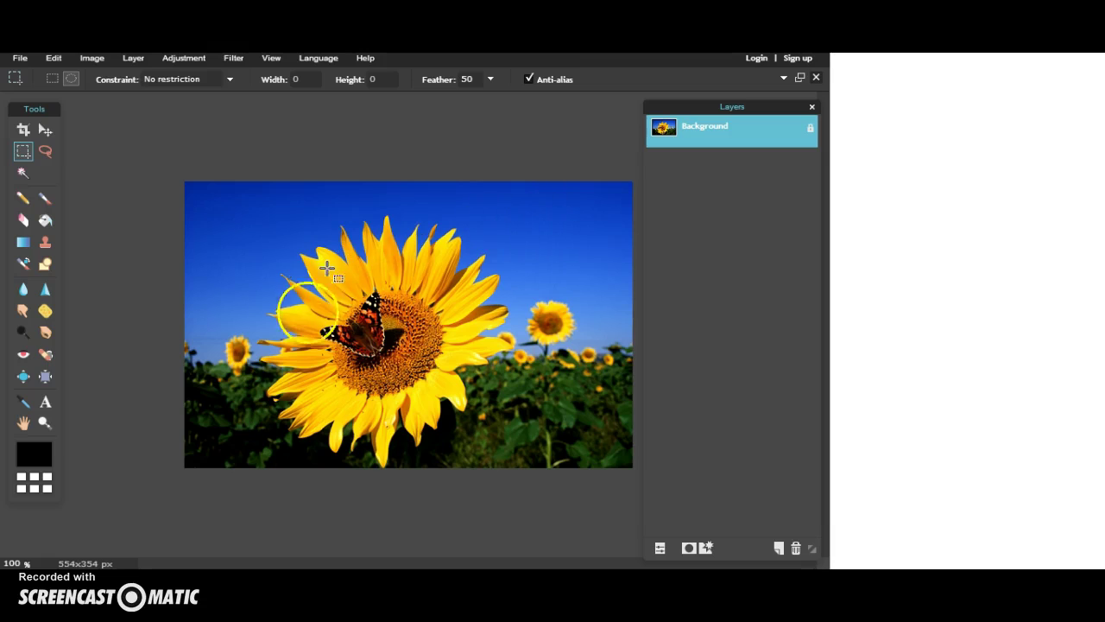
Duplicate the Background layer and toggle the visibility of the copy
{"action": "right_click", "coordinate": [716, 131]}
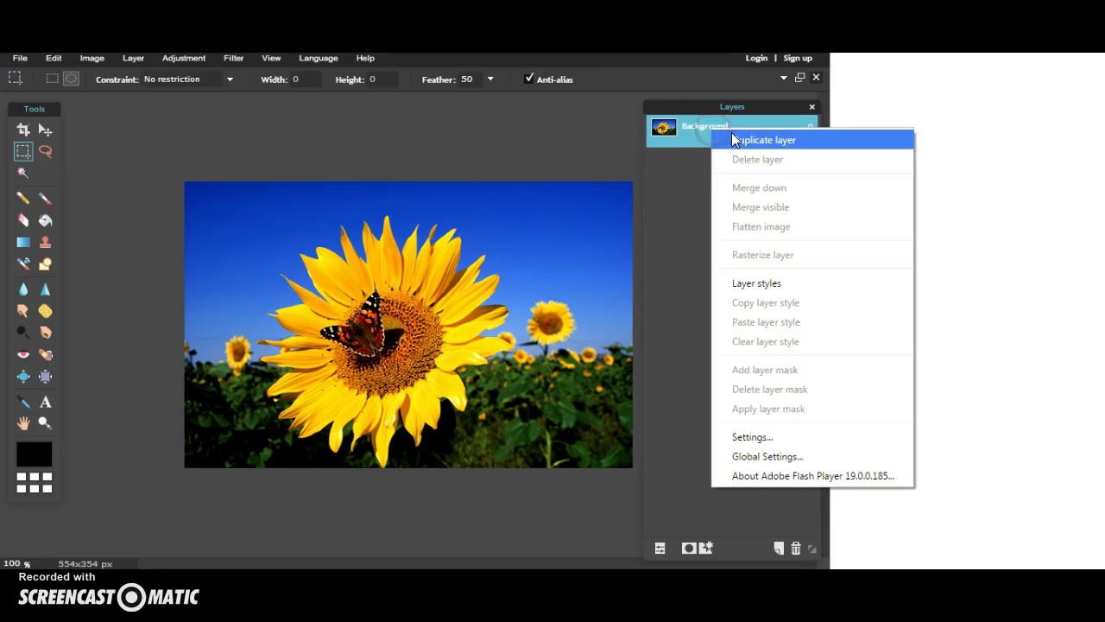
{"action": "left_click", "coordinate": [733, 136]}
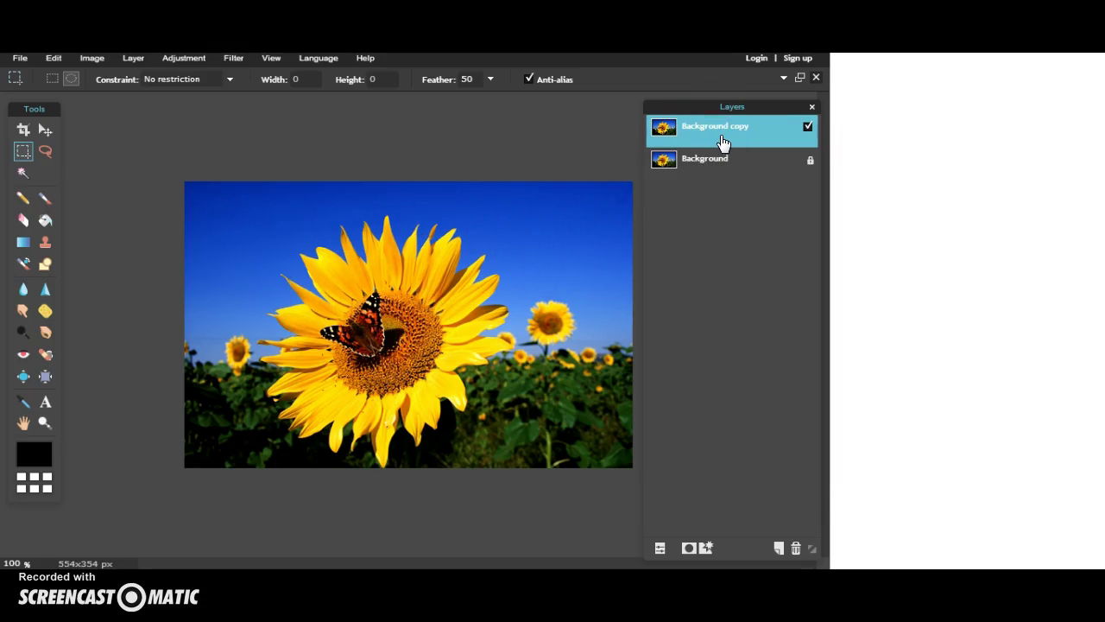
{"action": "left_click", "coordinate": [807, 127]}
{"action": "mouse_move", "coordinate": [725, 139]}
{"action": "left_mouse_down"}
{"action": "mouse_move", "coordinate": [678, 141]}
{"action": "mouse_move", "coordinate": [706, 136]}
{"action": "left_mouse_up"}
Select the blue sky on the copied layer with the Wand tool at a tolerance of 100
{"action": "left_click", "coordinate": [24, 175]}
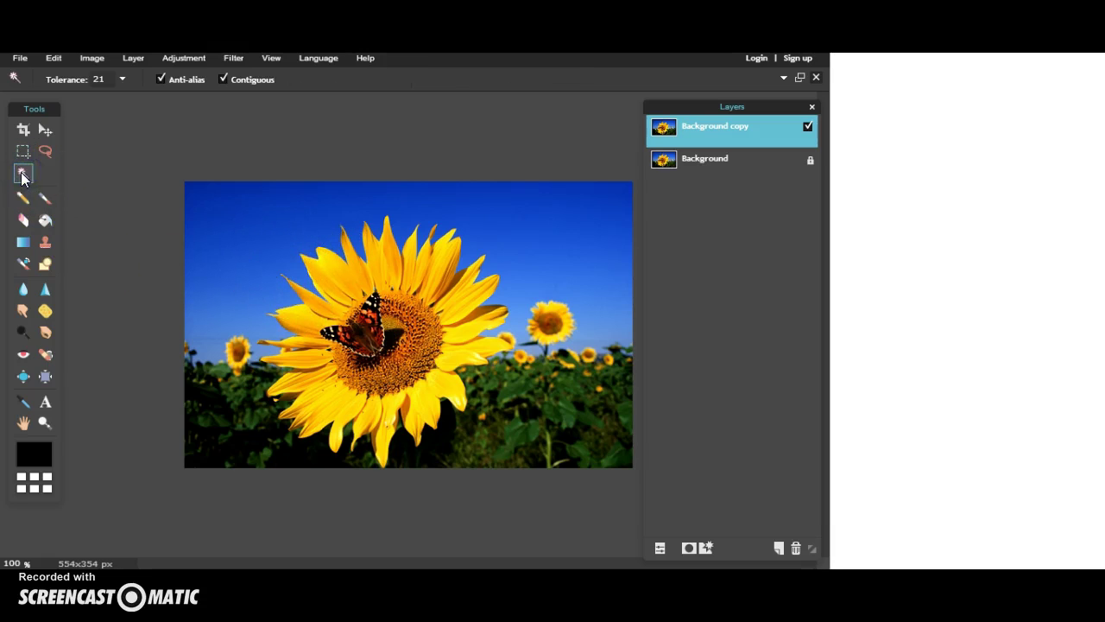
{"action": "type", "text": "100"}
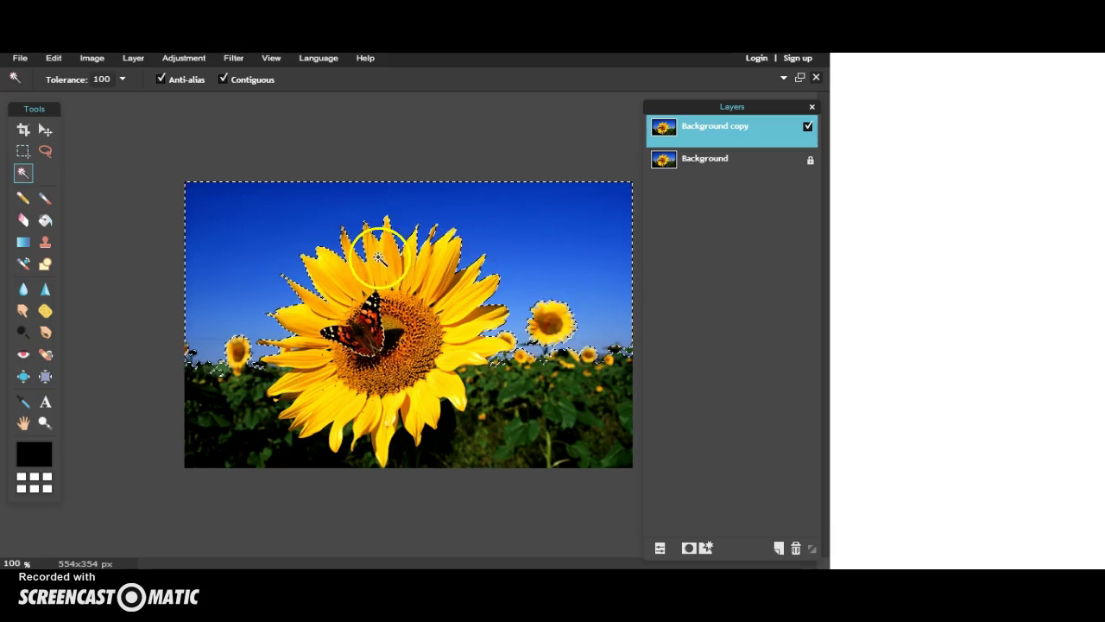
Try an adjustment that recolours the selected sky orange and purple, undo it and clear the selection
{"action": "left_click", "coordinate": [182, 60]}
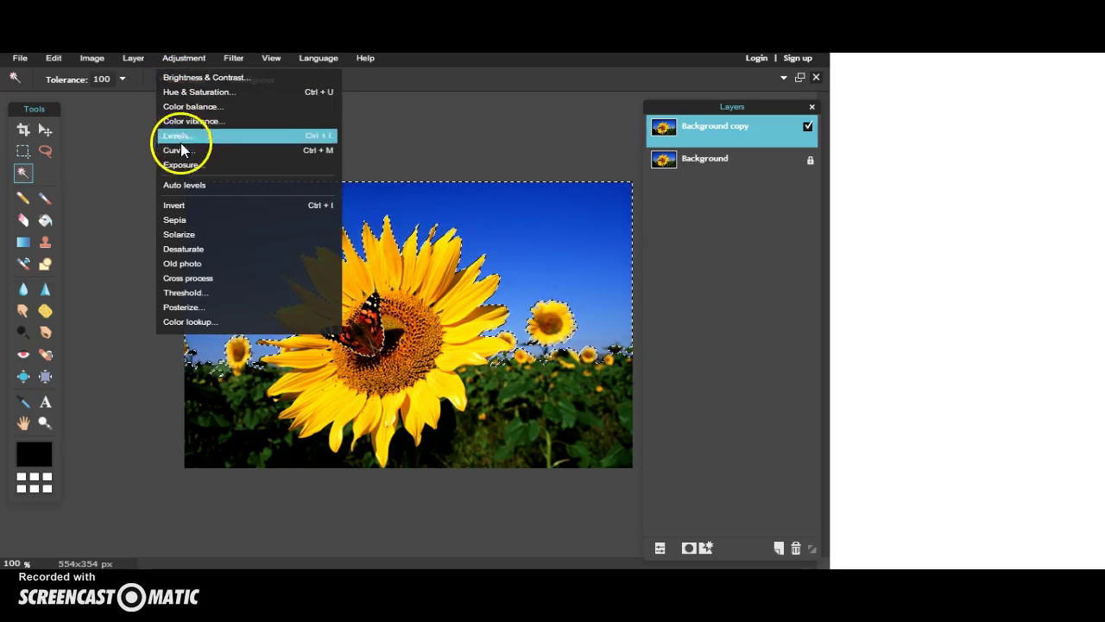
{"action": "left_click", "coordinate": [194, 246]}
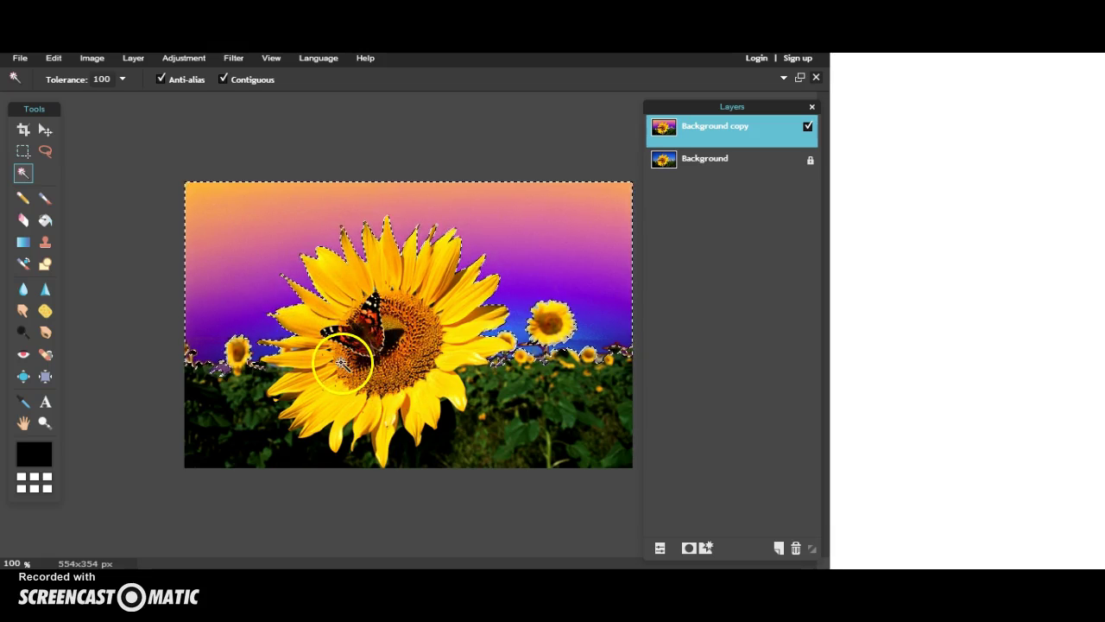
{"action": "key", "text": "ctrl+z"}
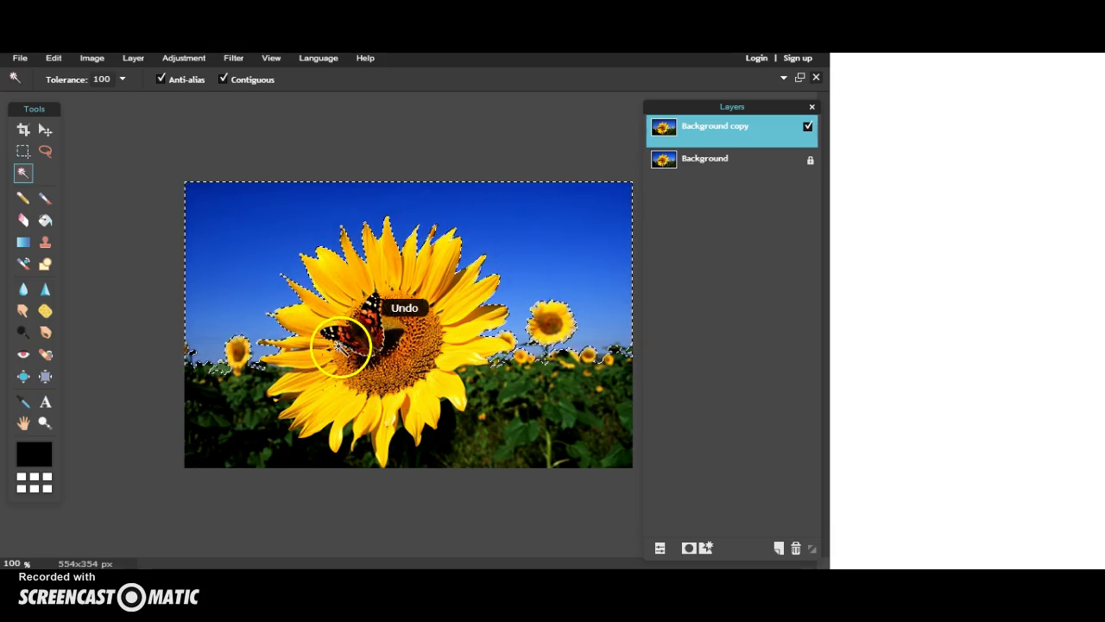
{"action": "key", "text": "ctrl+d"}
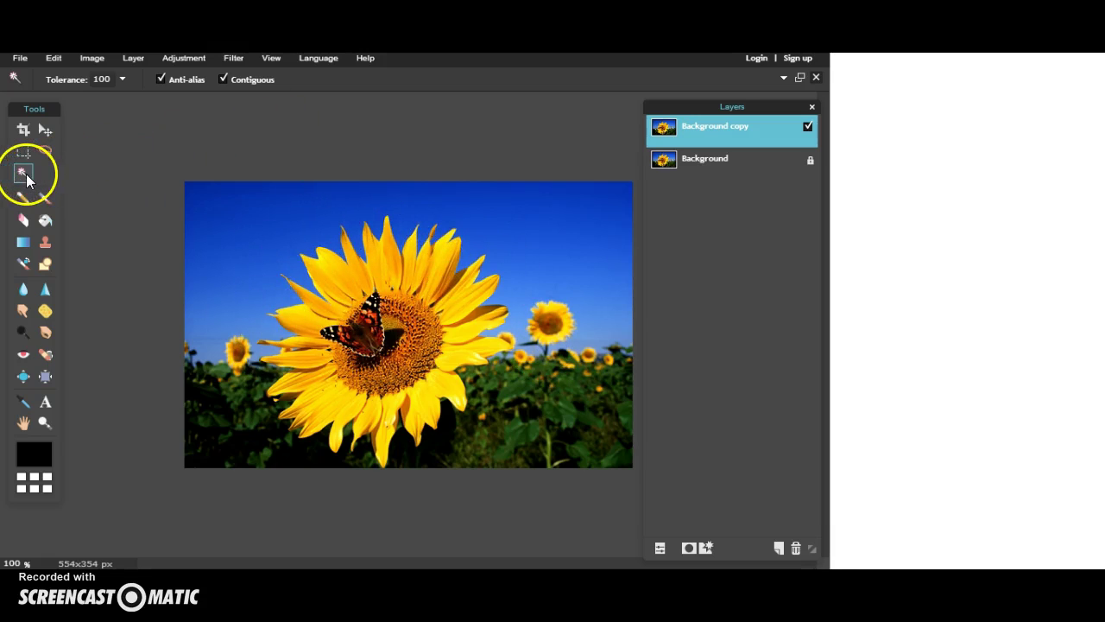
Draw an elliptical selection with feather 50 around the large sunflower and invert the selection
{"action": "left_click", "coordinate": [23, 158]}
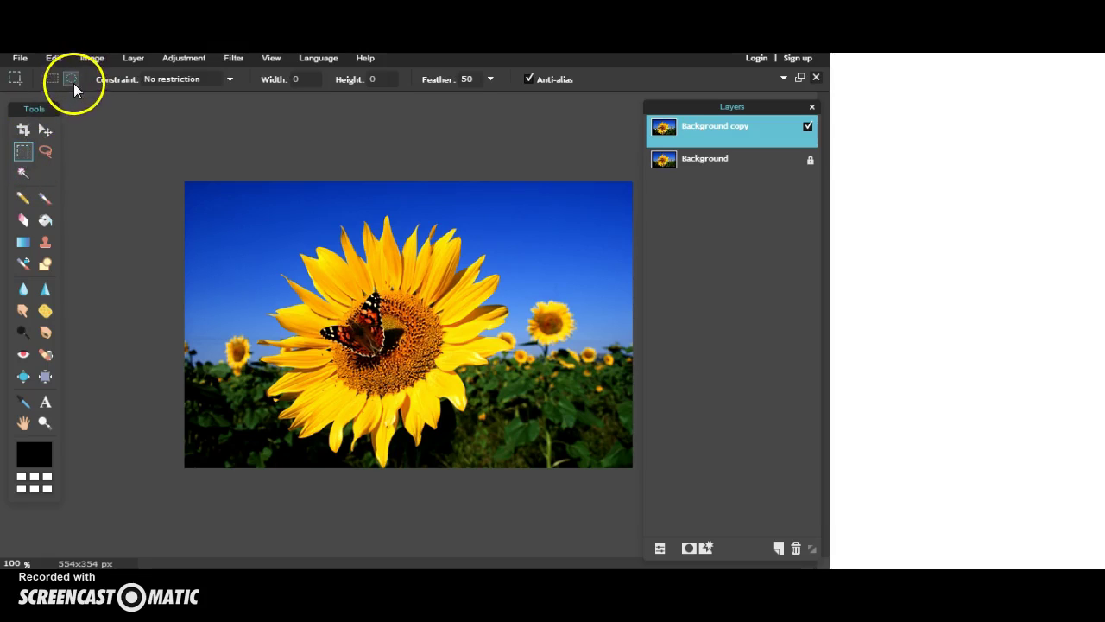
{"action": "left_click_drag", "start_coordinate": [267, 222], "coordinate": [508, 442]}
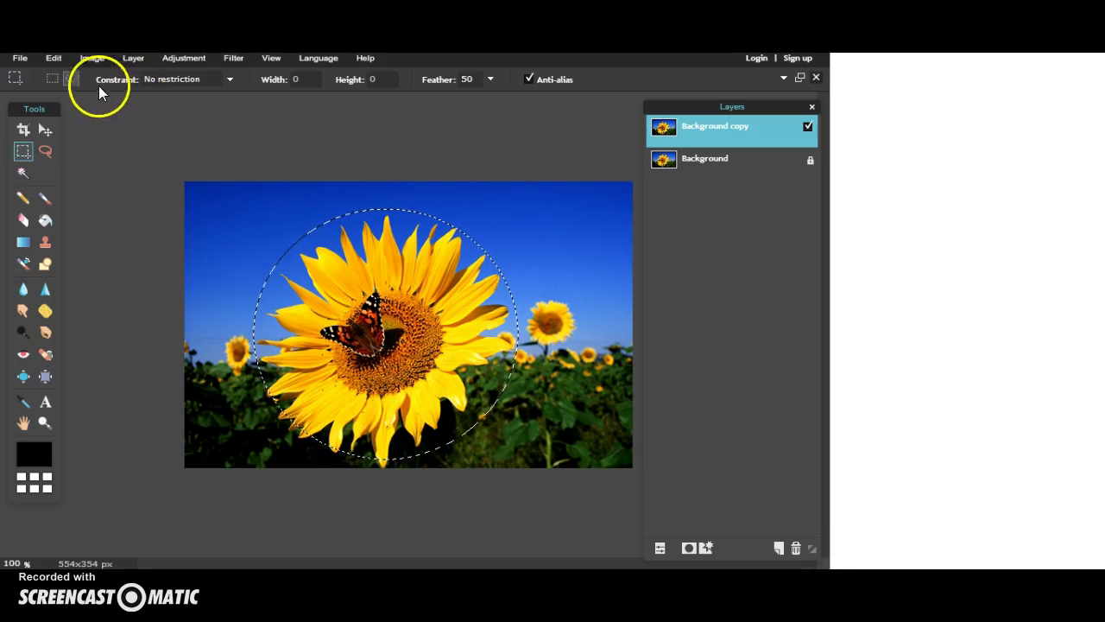
{"action": "left_click", "coordinate": [55, 59]}
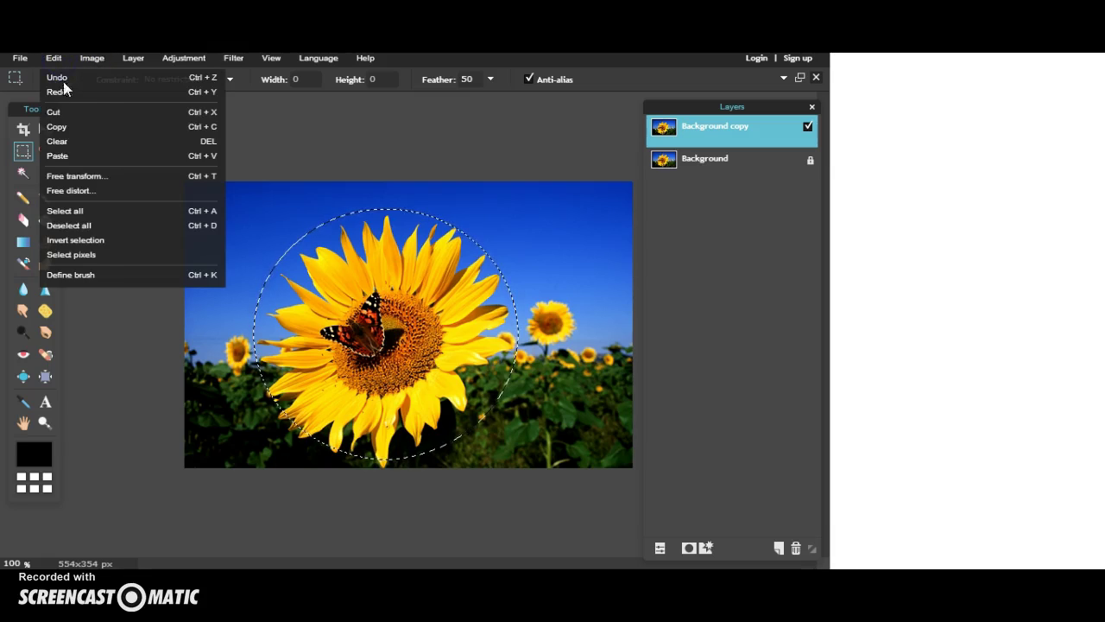
{"action": "left_click", "coordinate": [95, 248]}
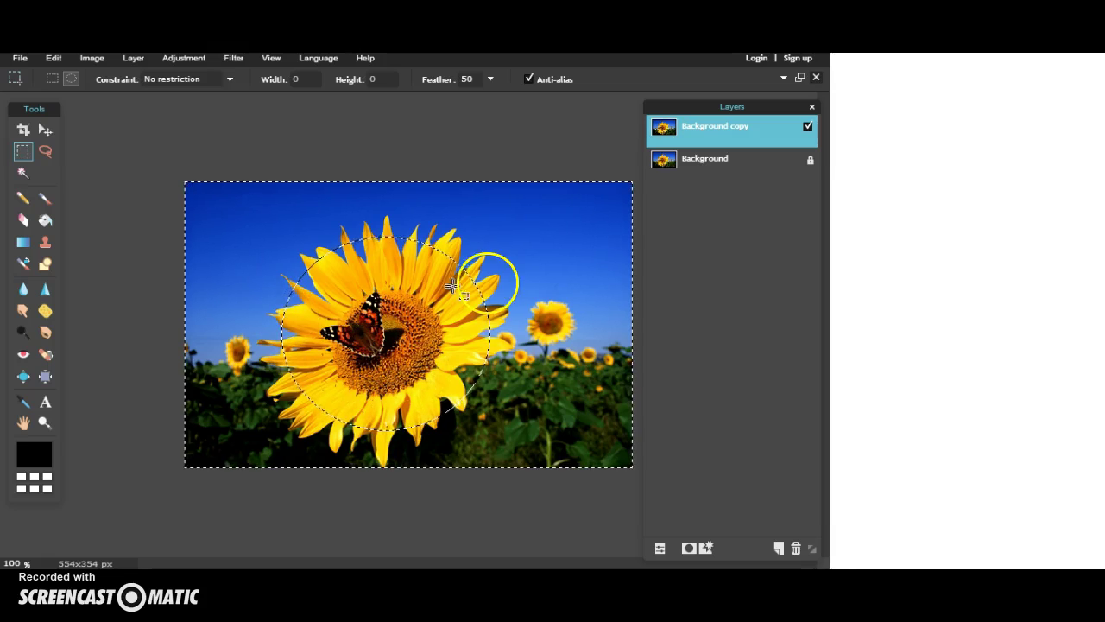
Apply the Sepia adjustment to the area around the large sunflower and clear the selection
{"action": "left_click", "coordinate": [195, 60]}
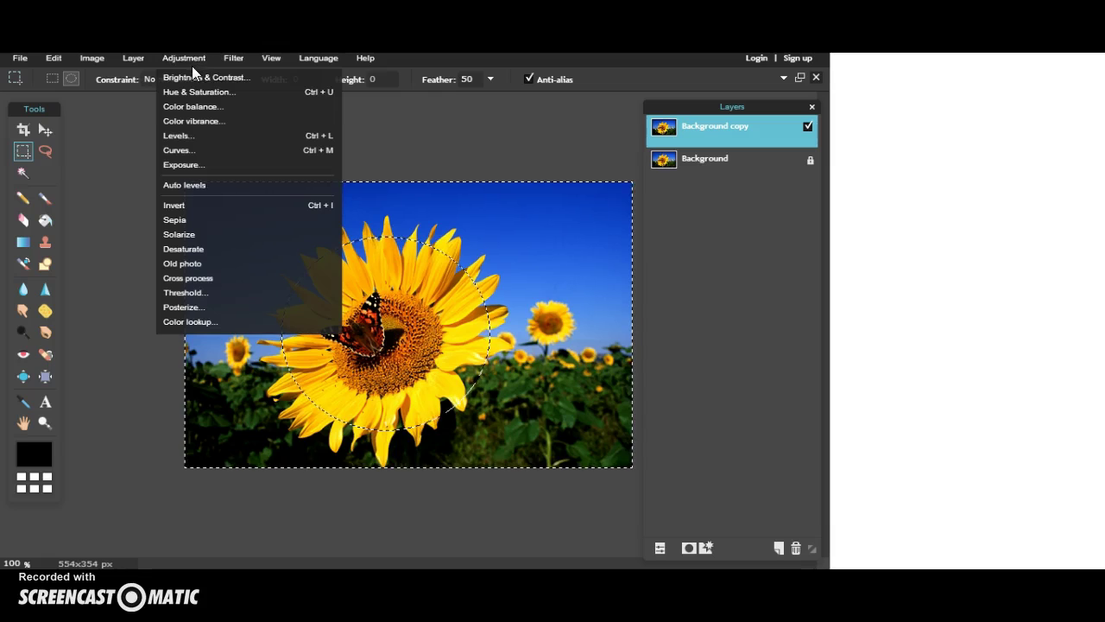
{"action": "left_click", "coordinate": [213, 219]}
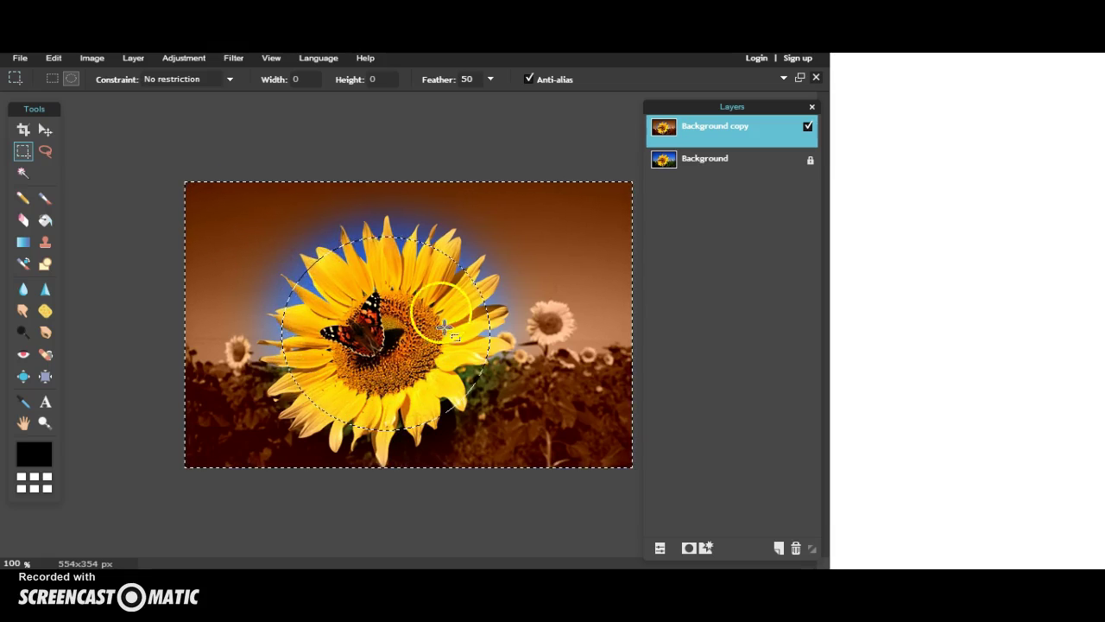
{"action": "right_click", "coordinate": [389, 348]}
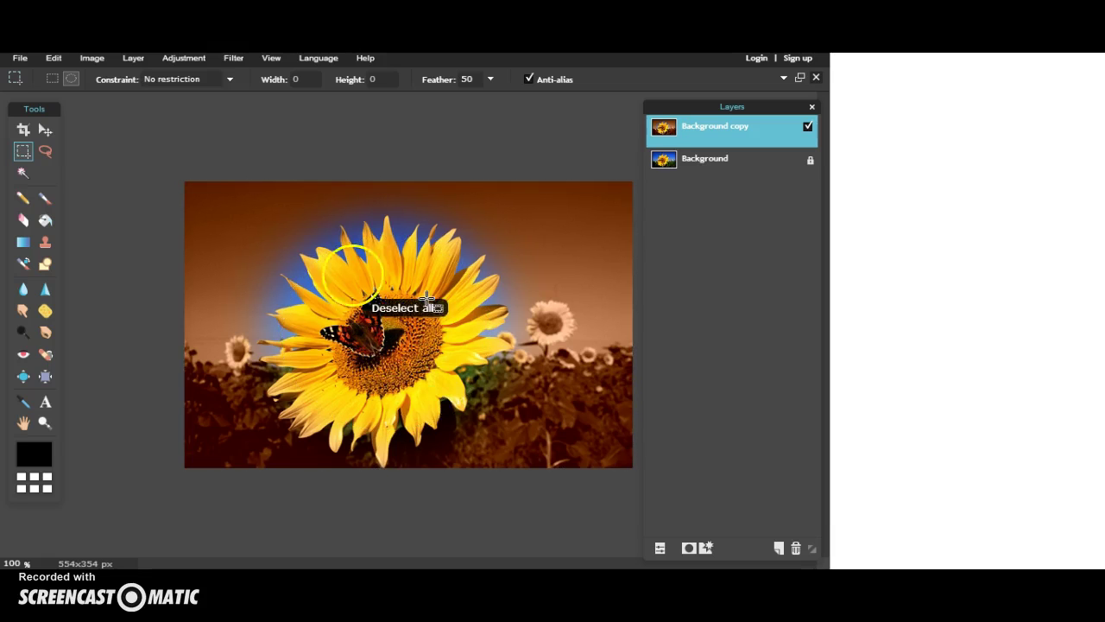
{"action": "left_click", "coordinate": [461, 384]}
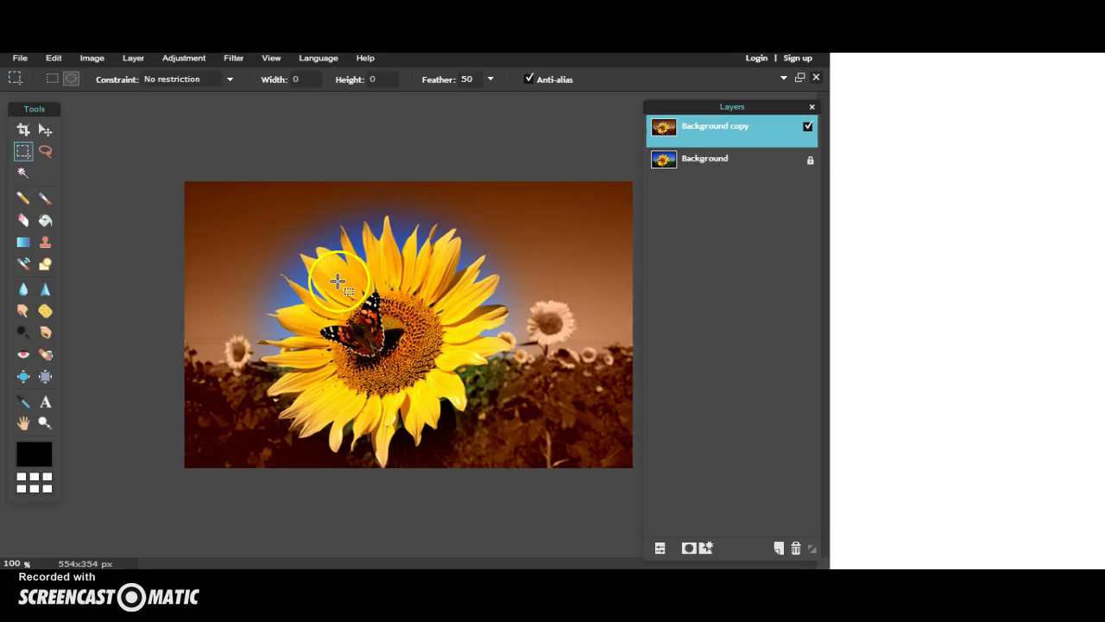
Toggle the sepia layer's visibility to compare it with the original, and delete the Background copy layer
{"action": "left_click", "coordinate": [47, 59]}
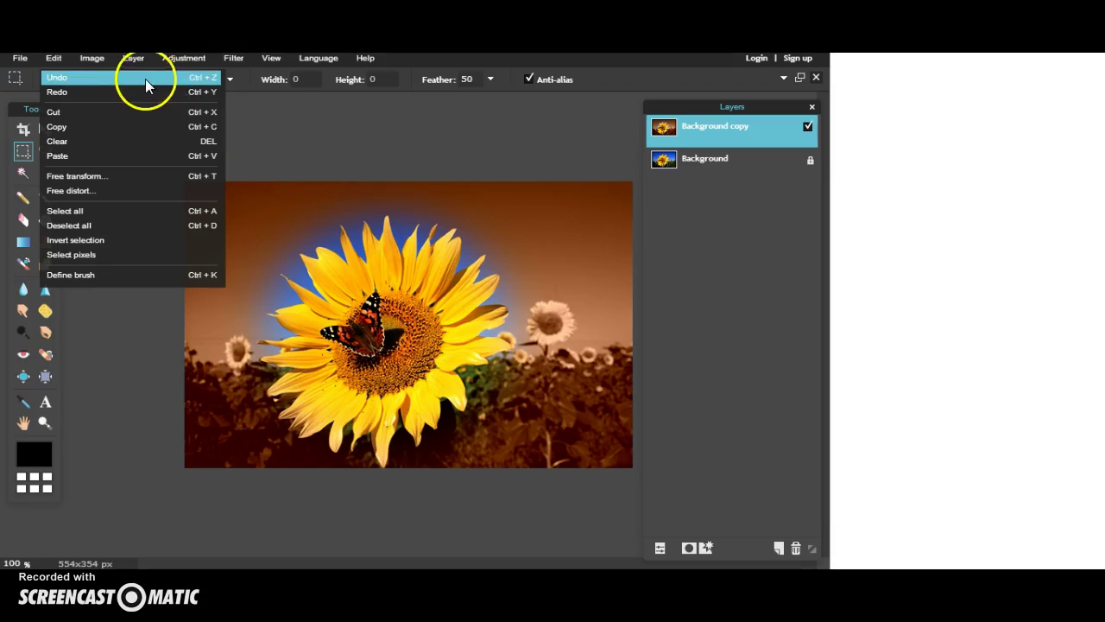
{"action": "left_click", "coordinate": [52, 58]}
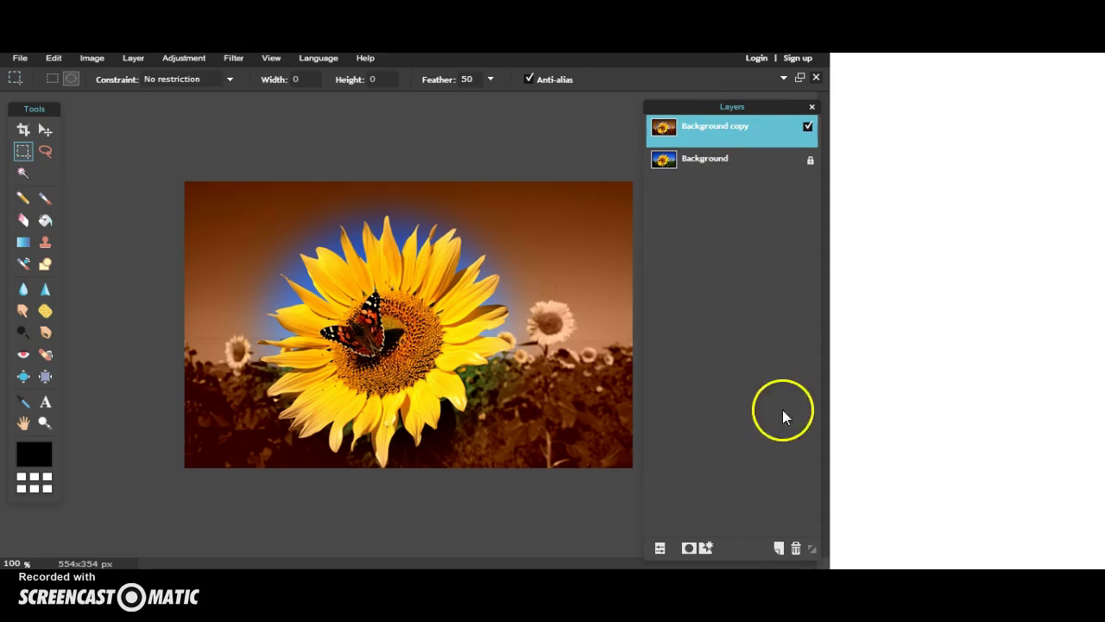
{"action": "left_click", "coordinate": [805, 127]}
{"action": "left_click", "coordinate": [805, 127]}
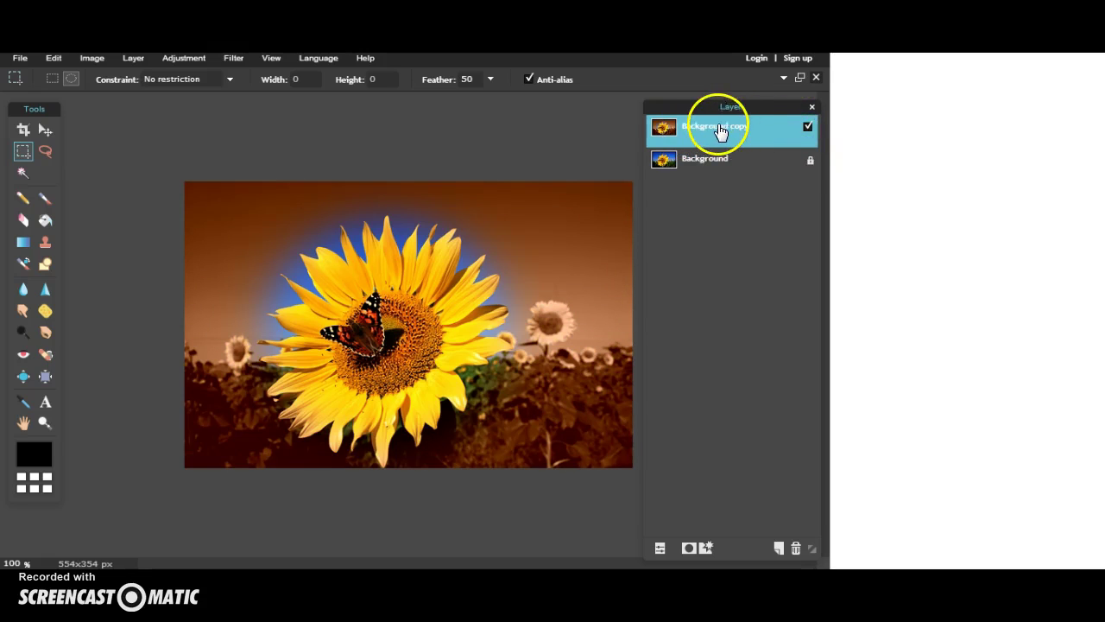
{"action": "left_click", "coordinate": [795, 550]}
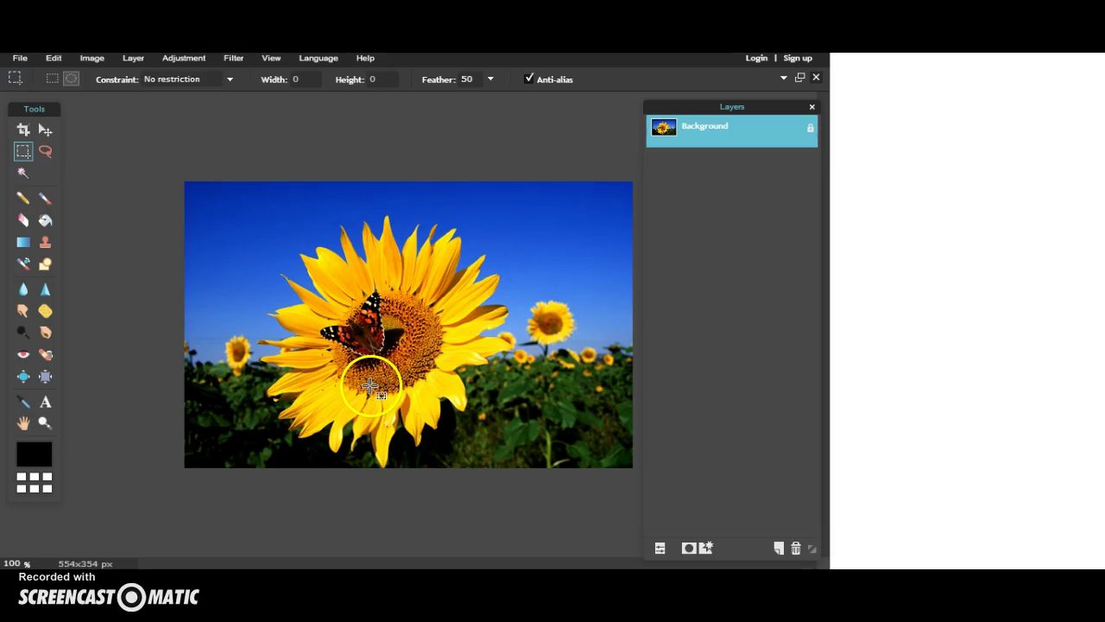
Duplicate the Background layer and select everything except the sky on the copy, using the Wand tool and an inverted selection
{"action": "right_click", "coordinate": [704, 130]}
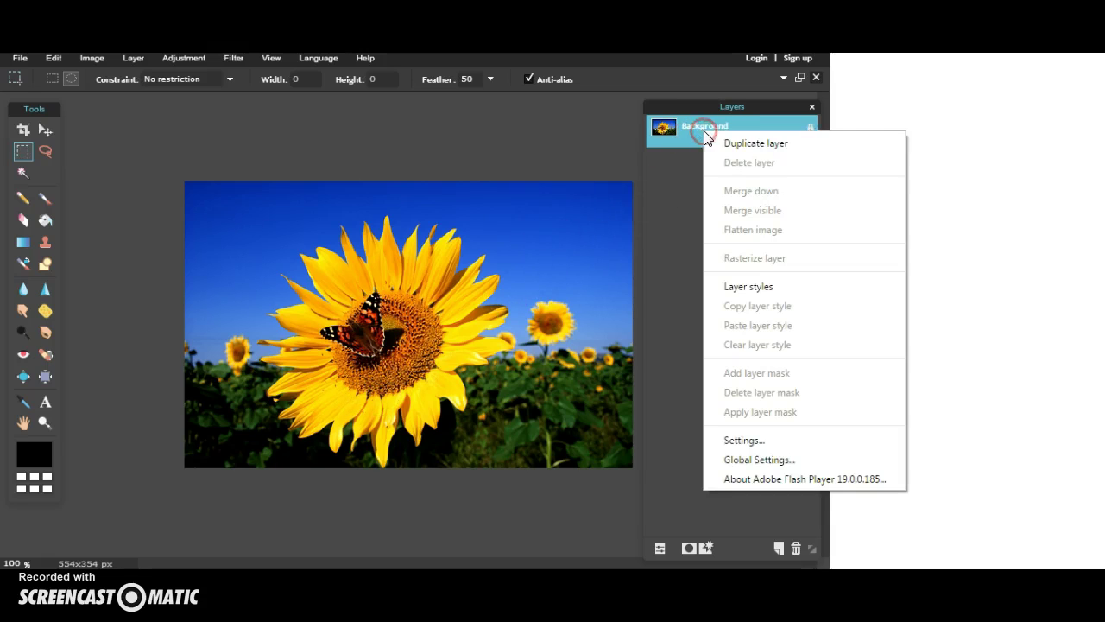
{"action": "left_click", "coordinate": [731, 143]}
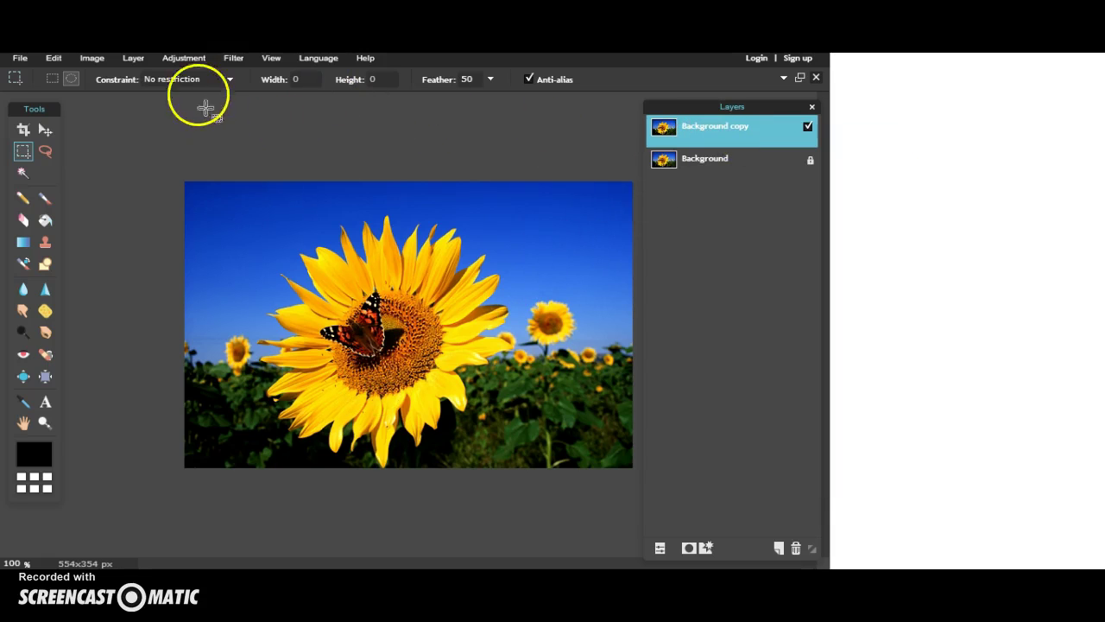
{"action": "left_click", "coordinate": [23, 173]}
{"action": "left_click", "coordinate": [223, 199]}
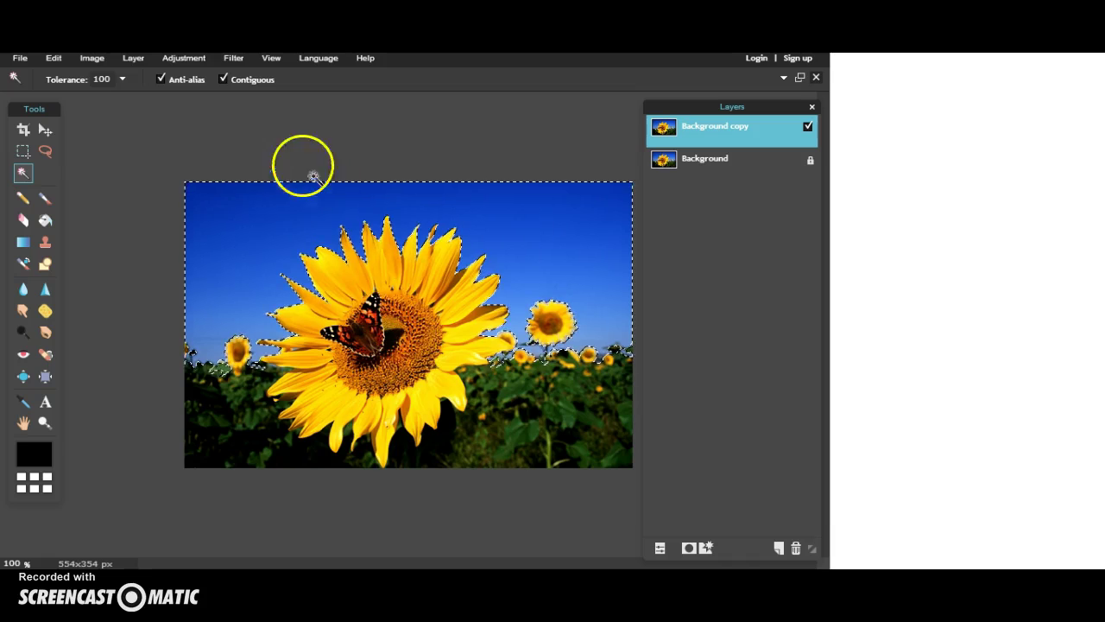
{"action": "left_click", "coordinate": [56, 59]}
{"action": "left_click", "coordinate": [87, 239]}
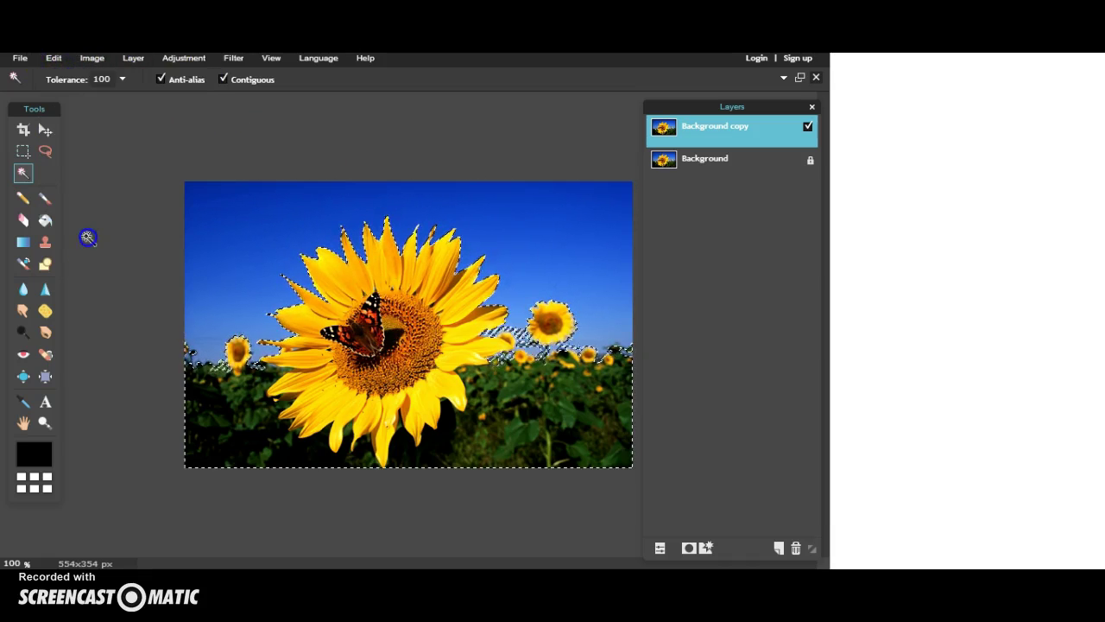
Apply the Old photo adjustment to the selected sunflowers and field
{"action": "left_click", "coordinate": [173, 59]}
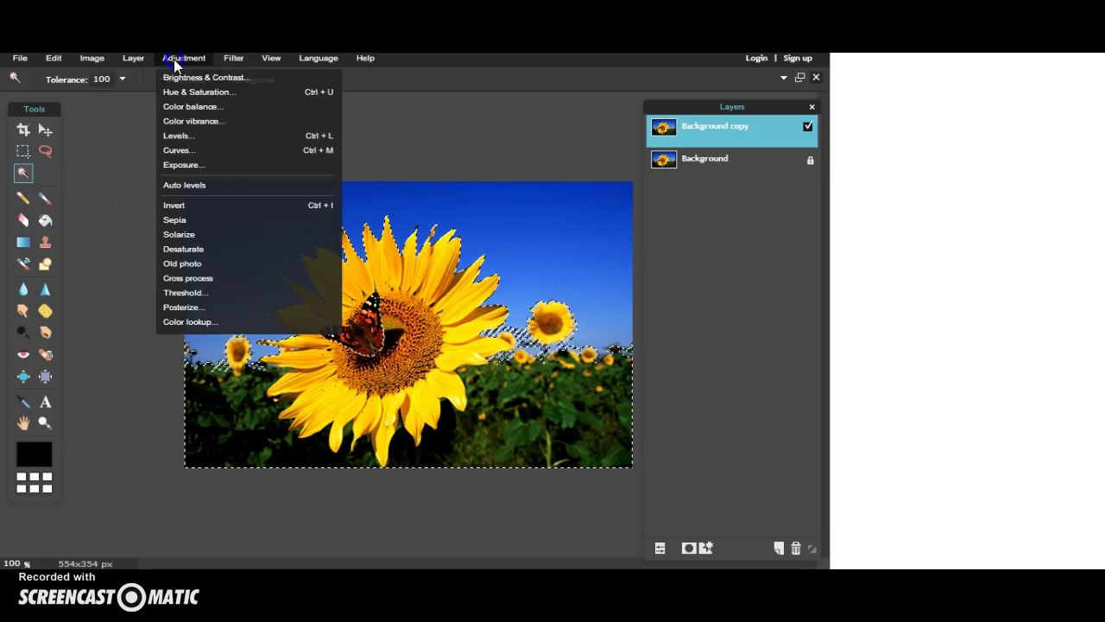
{"action": "left_click", "coordinate": [185, 264]}
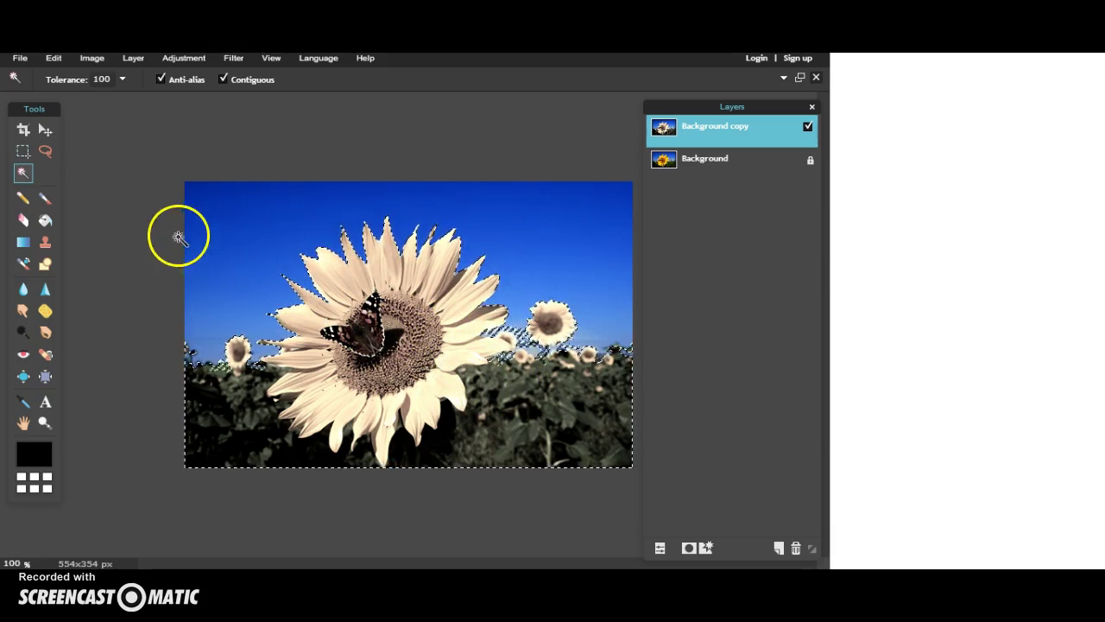
{"action": "left_click", "coordinate": [188, 59]}
{"action": "left_click", "coordinate": [184, 57]}
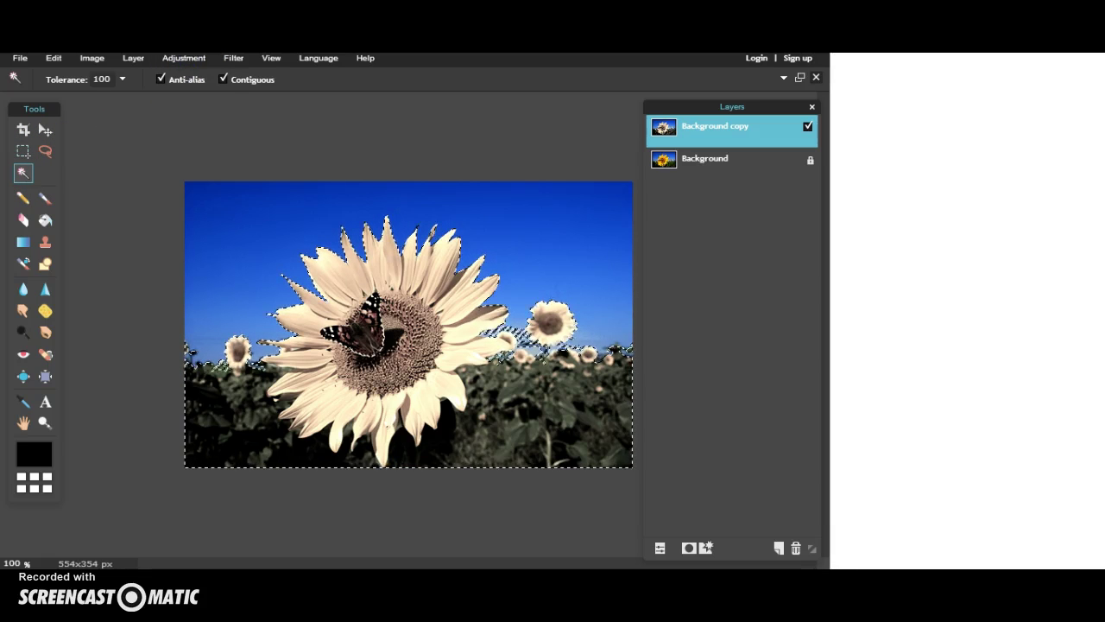